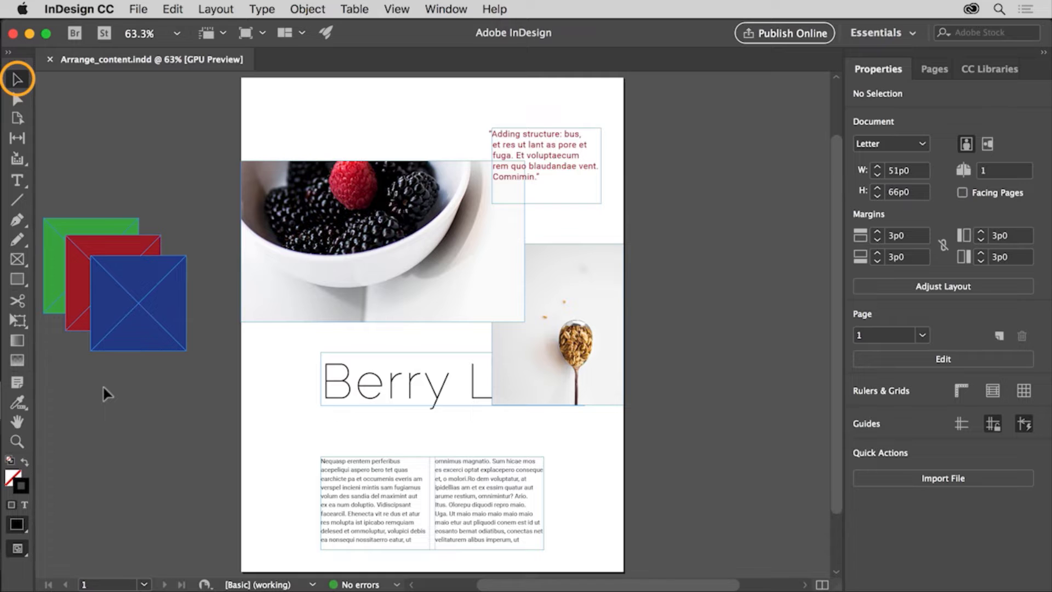
Select the green square among the overlapping squares on the pasteboard
click(52, 303)
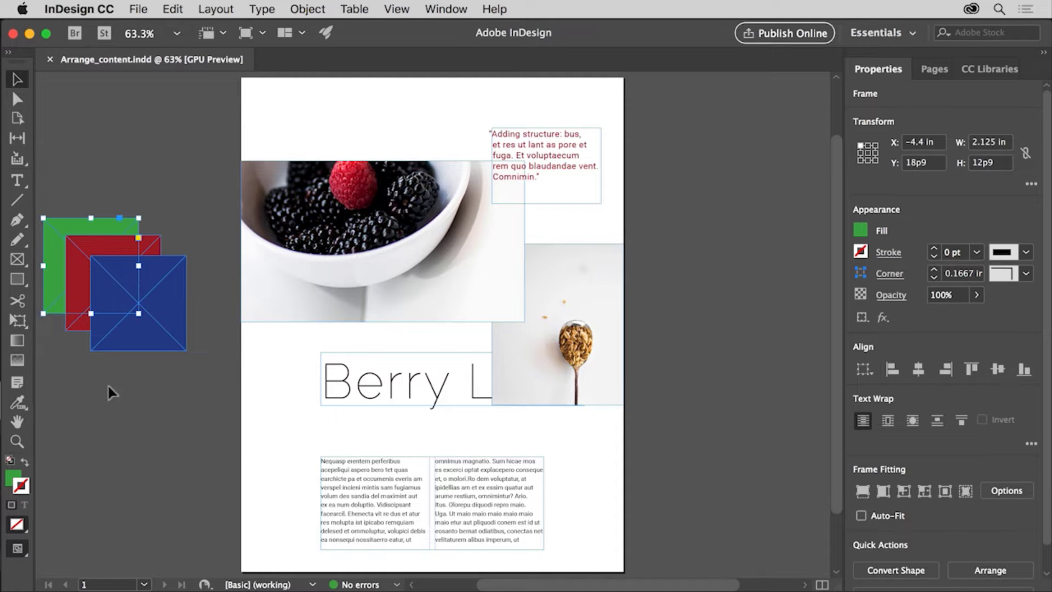
click(999, 564)
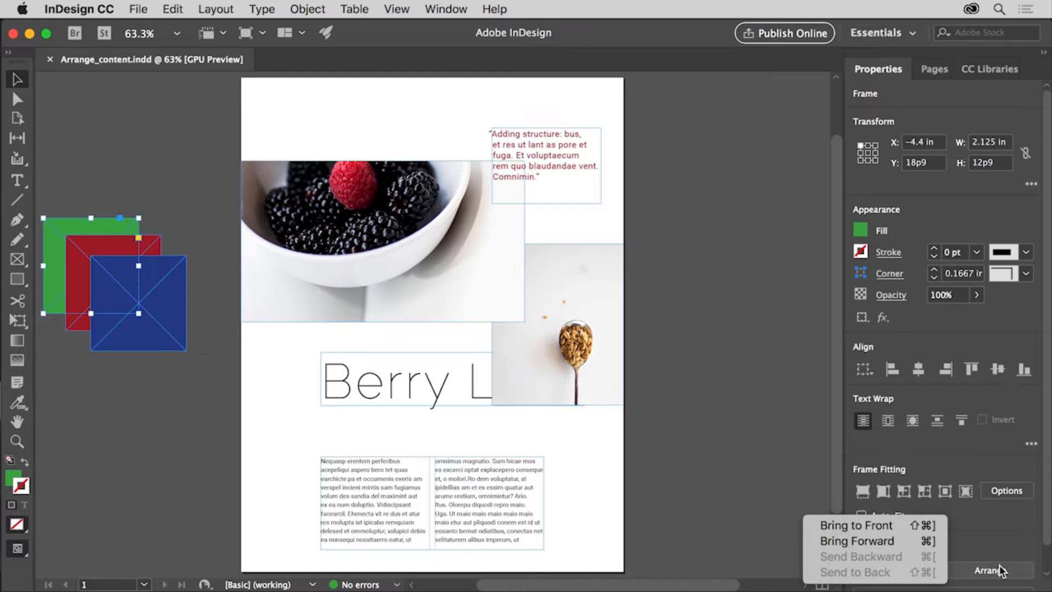
click(907, 524)
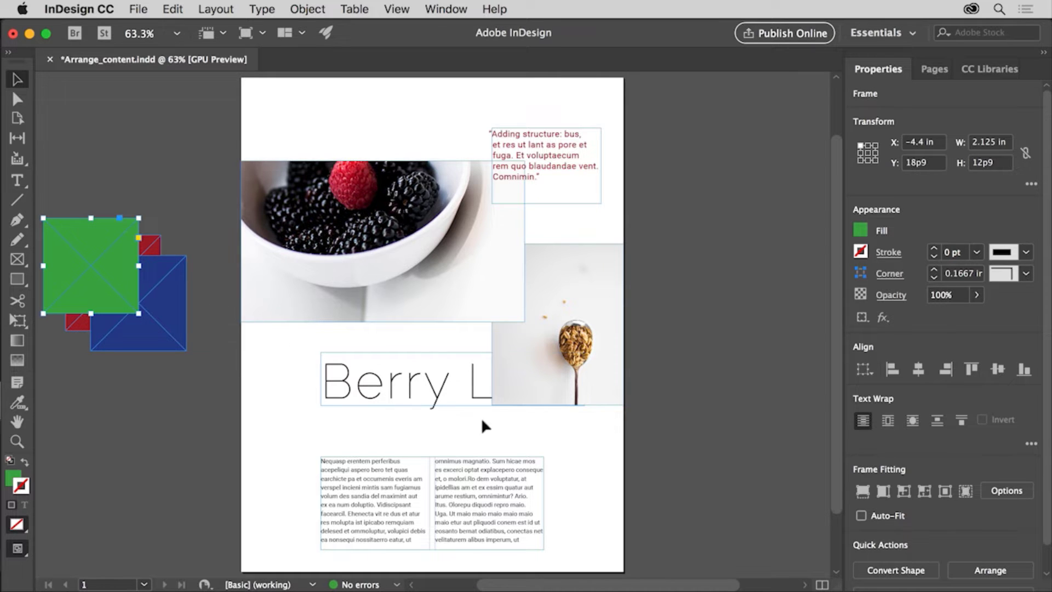
click(972, 570)
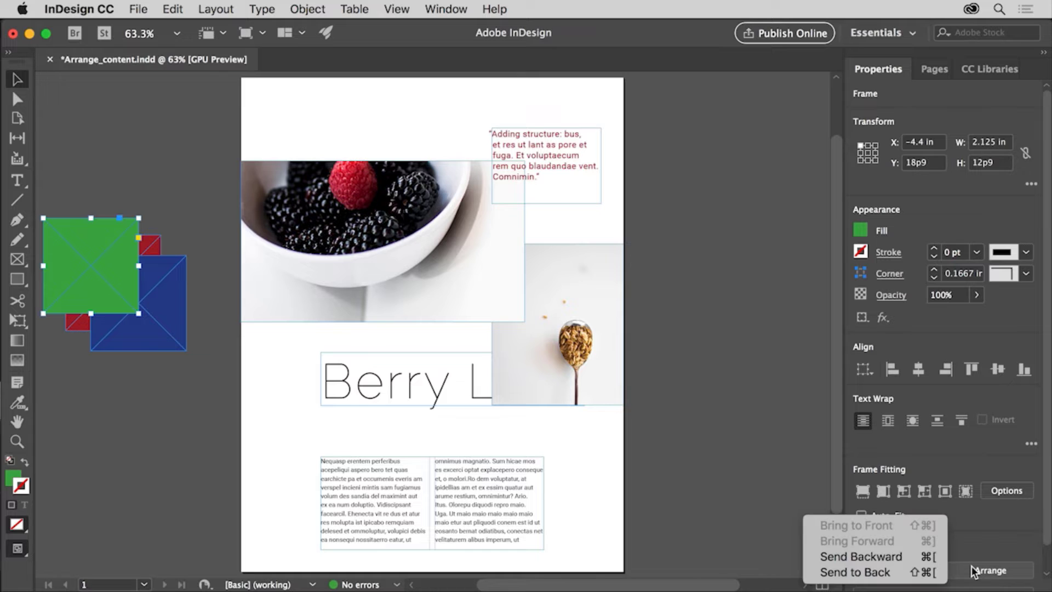
click(899, 572)
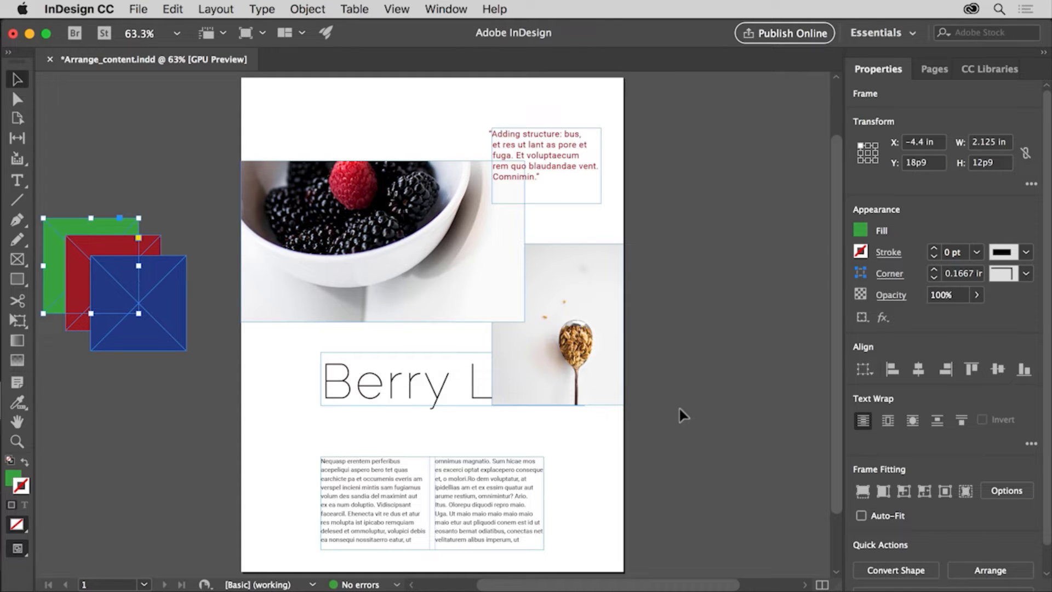
click(965, 570)
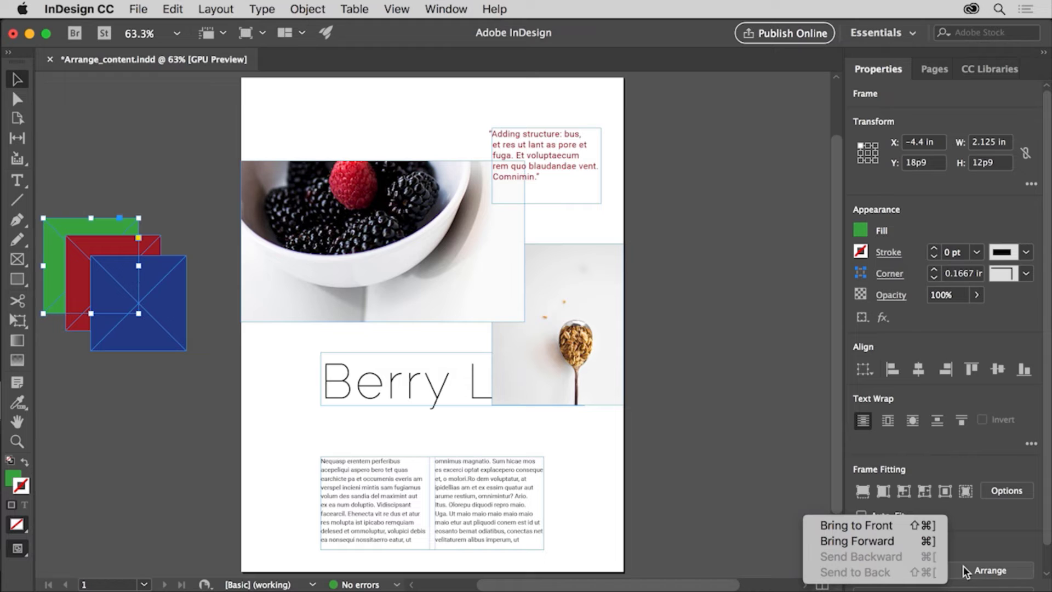
Bring the green square forward one level above red, then select the Berry Life headline
click(913, 541)
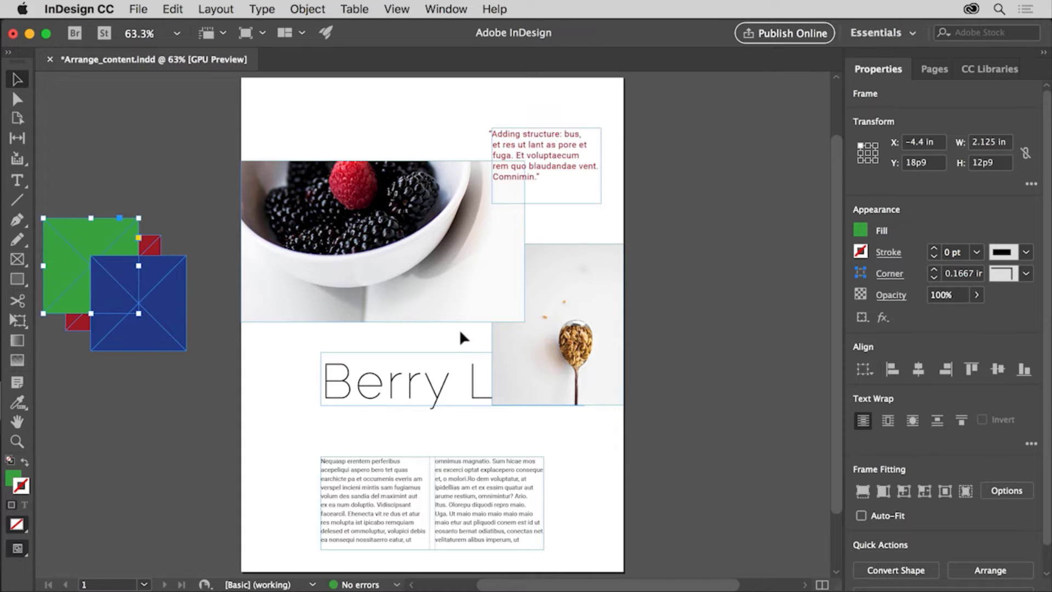
click(433, 388)
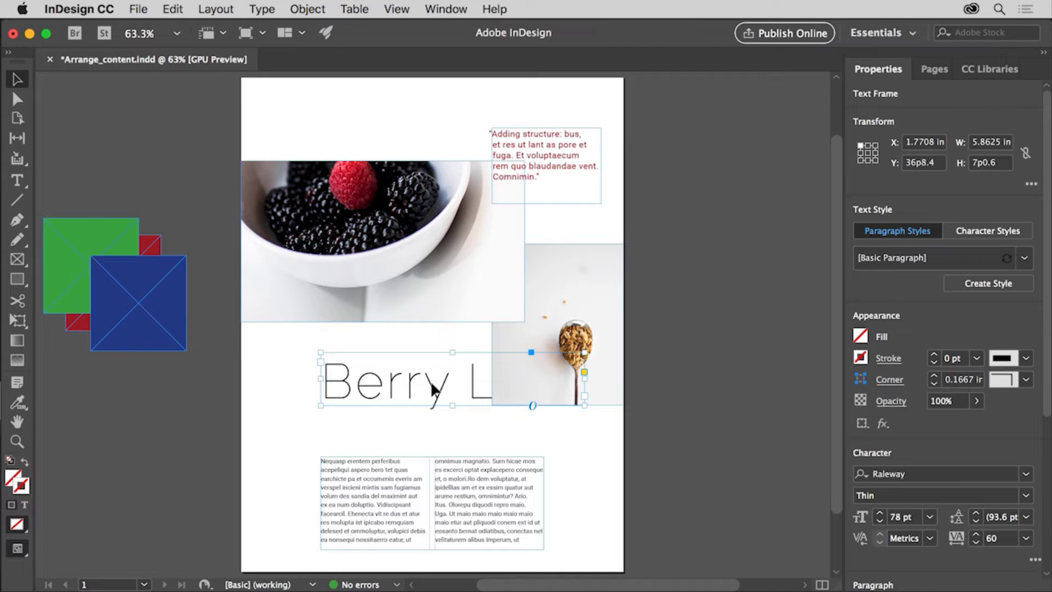
Bring the Berry Life headline to front over the spoon photo, then select the spoon photo
click(1045, 546)
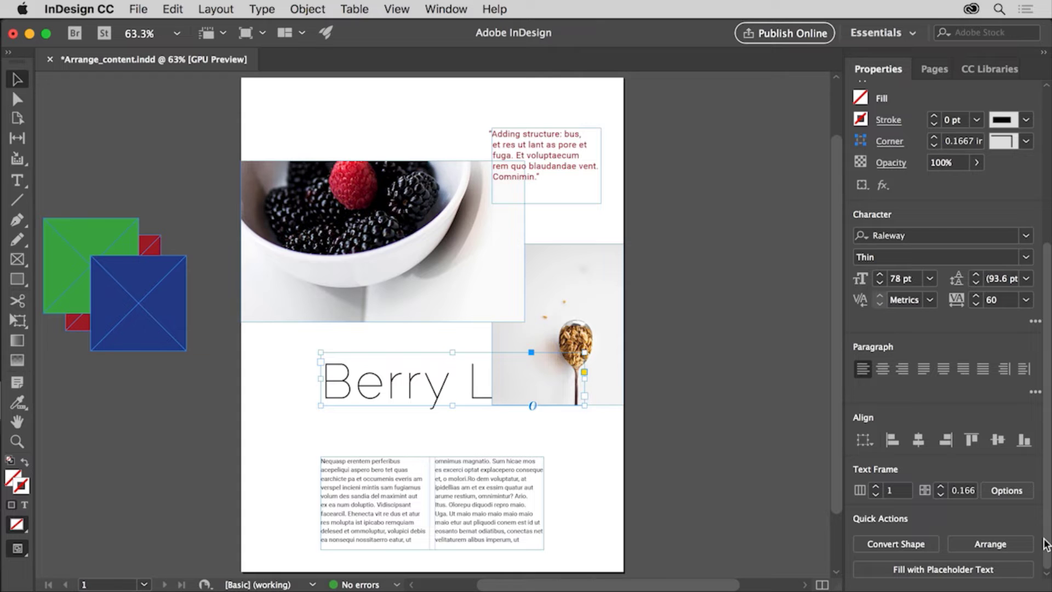
click(999, 548)
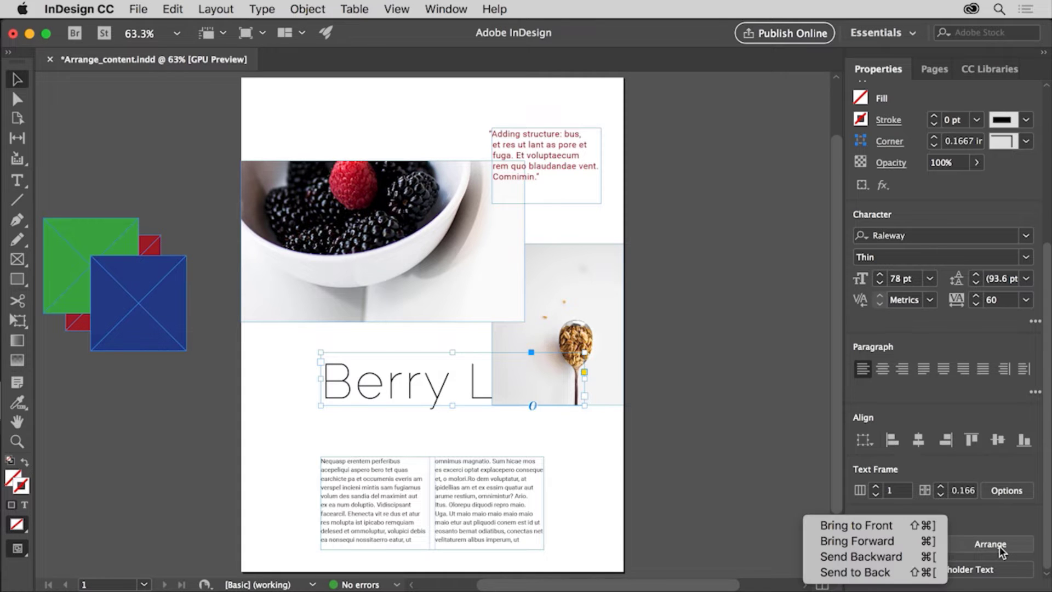
click(905, 525)
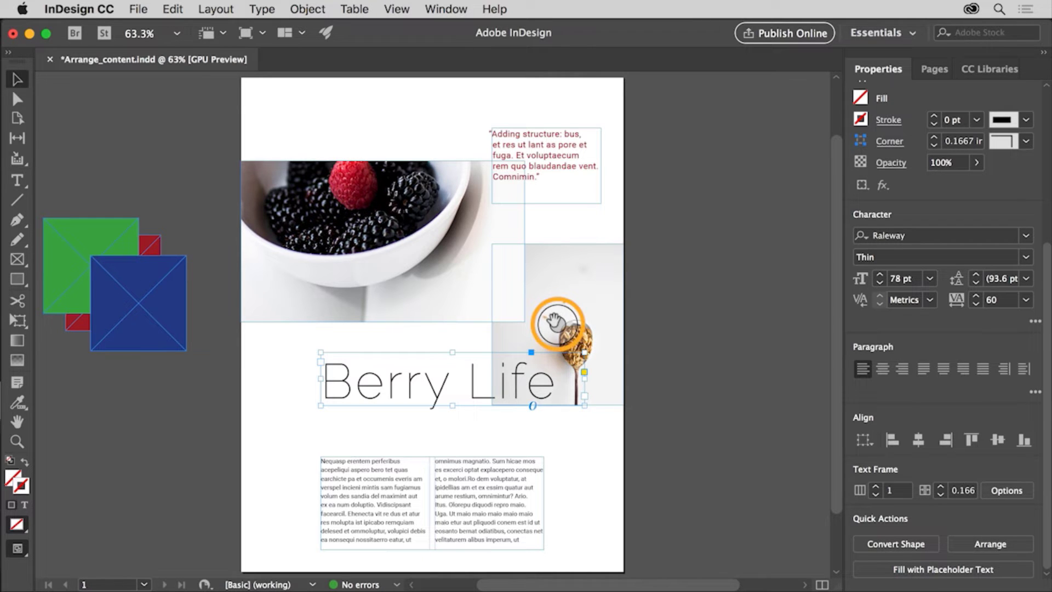
click(566, 279)
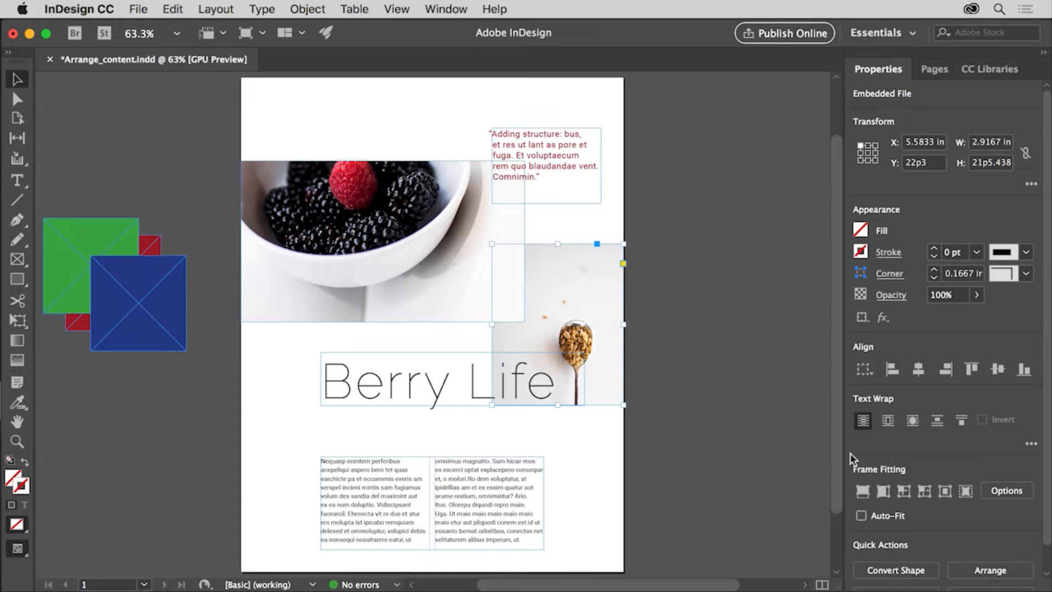
click(959, 570)
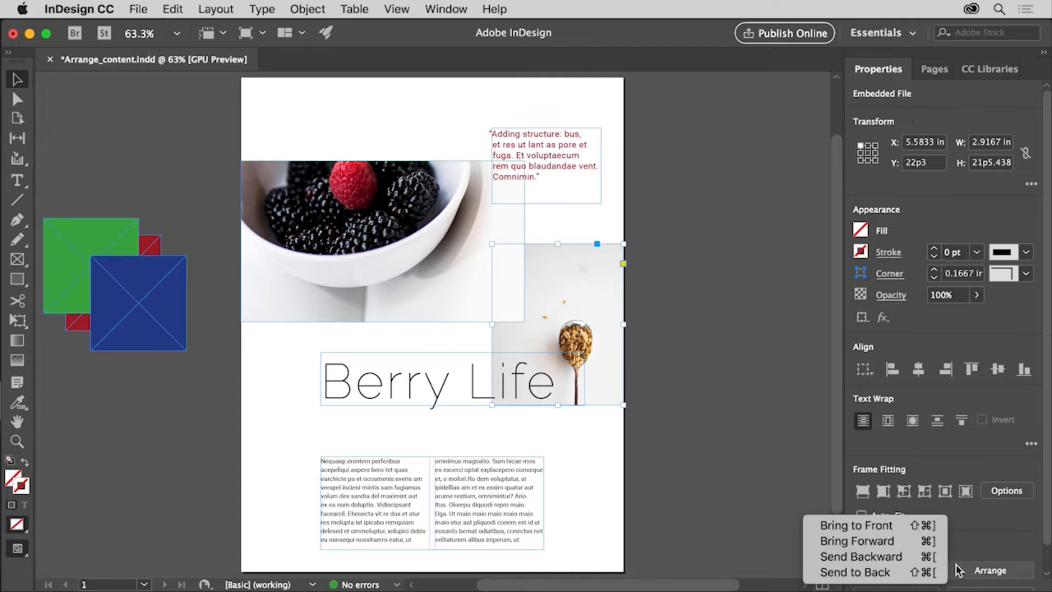
click(902, 527)
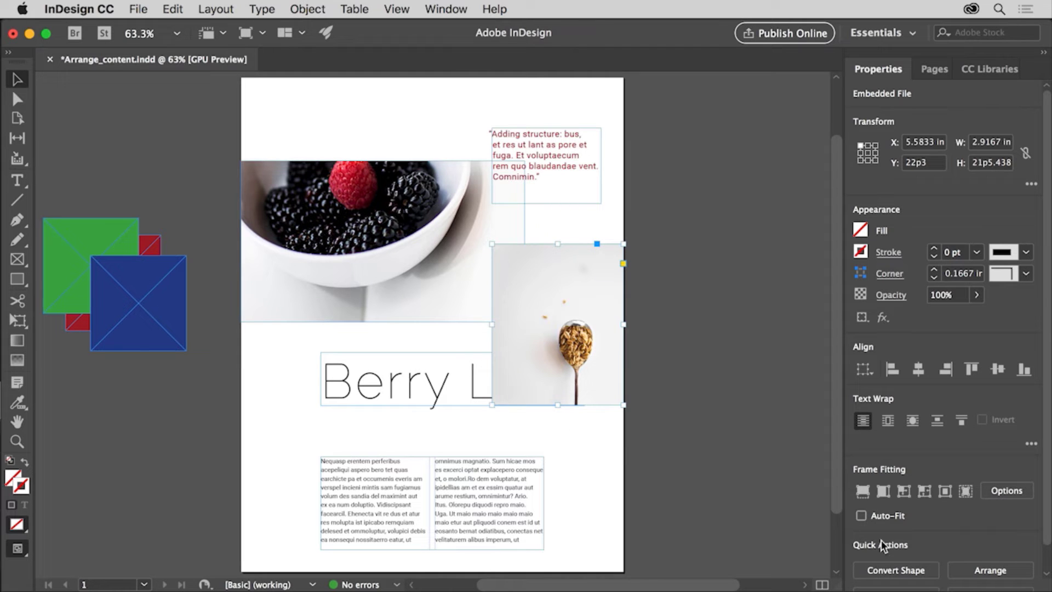
click(962, 573)
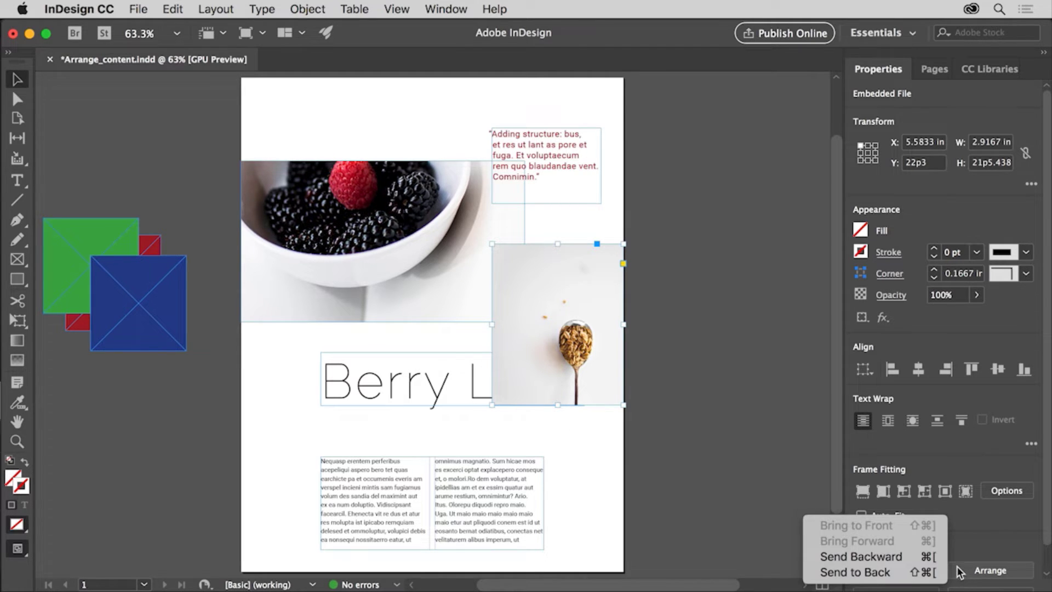
click(920, 555)
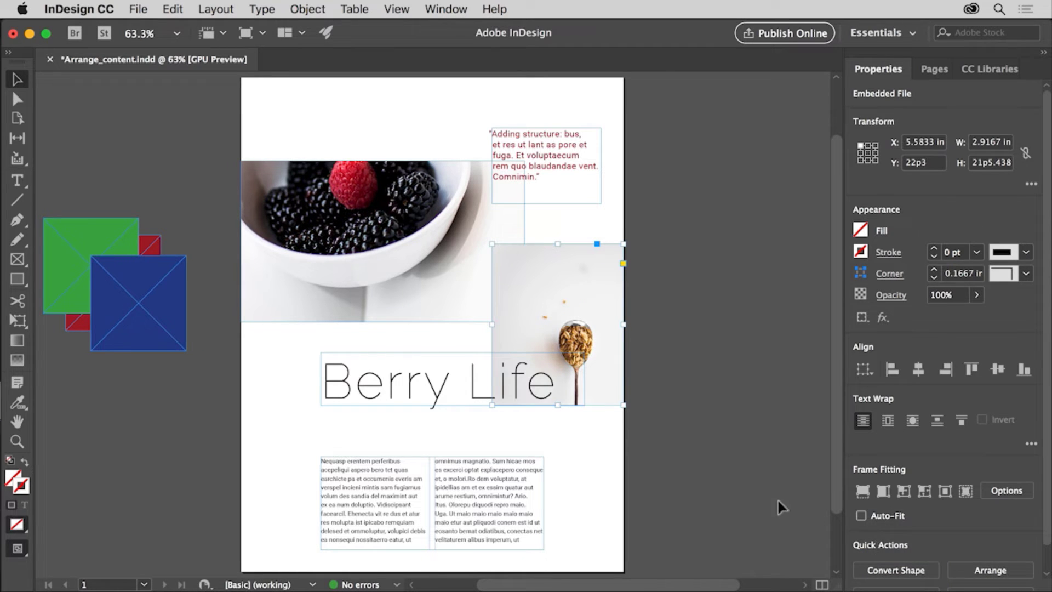
click(659, 406)
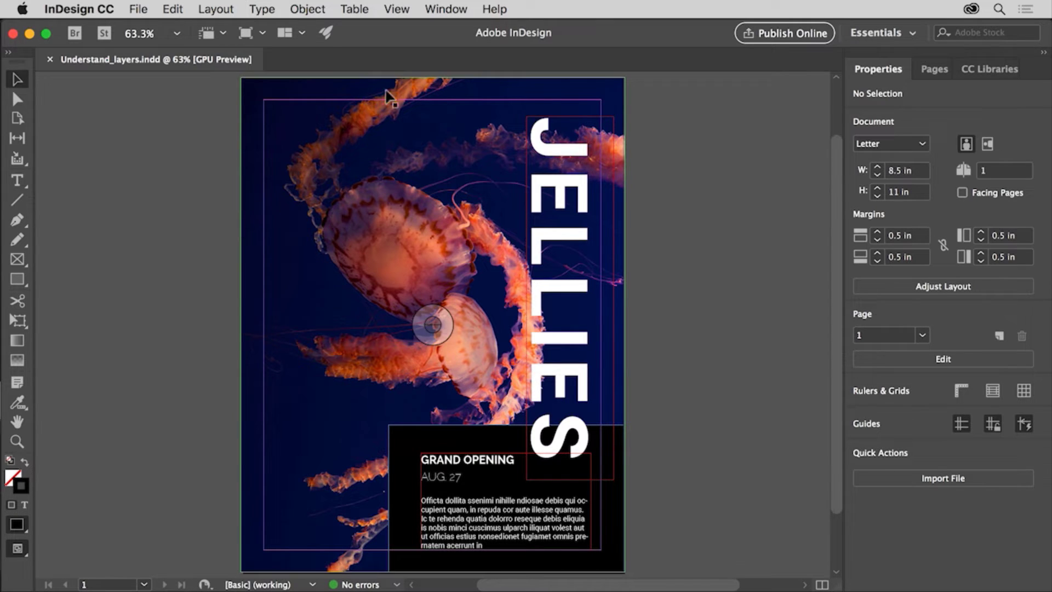
Open the Layers panel via Window > Layers and hide the Text layer
click(447, 9)
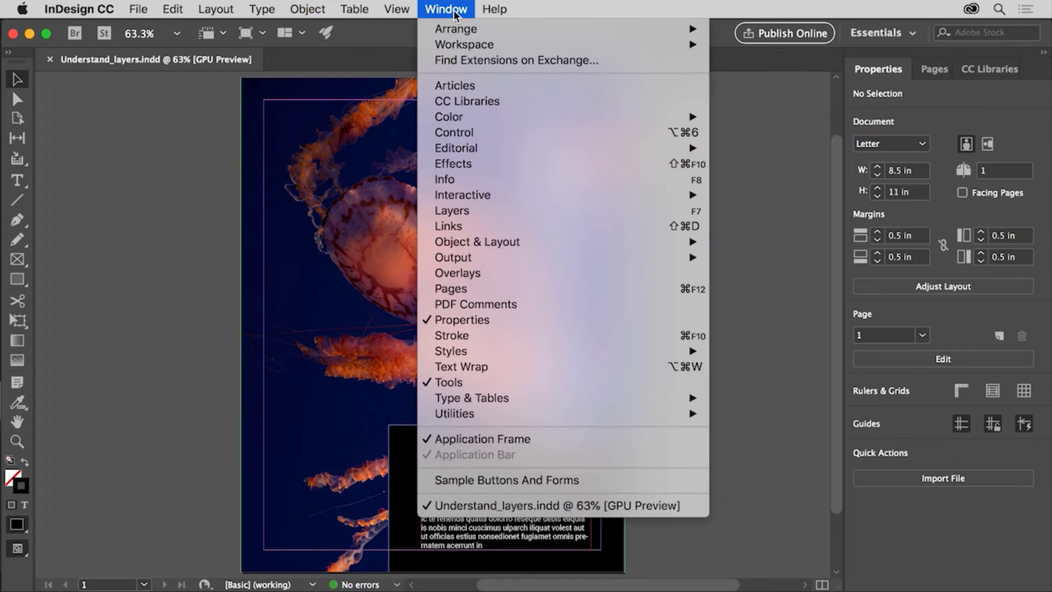
click(475, 211)
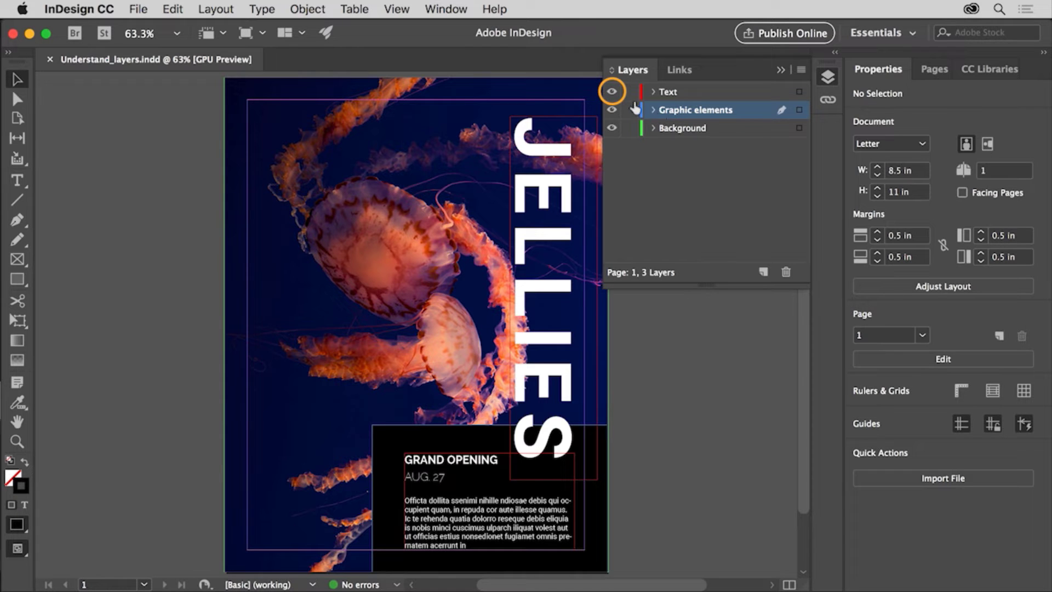
click(611, 92)
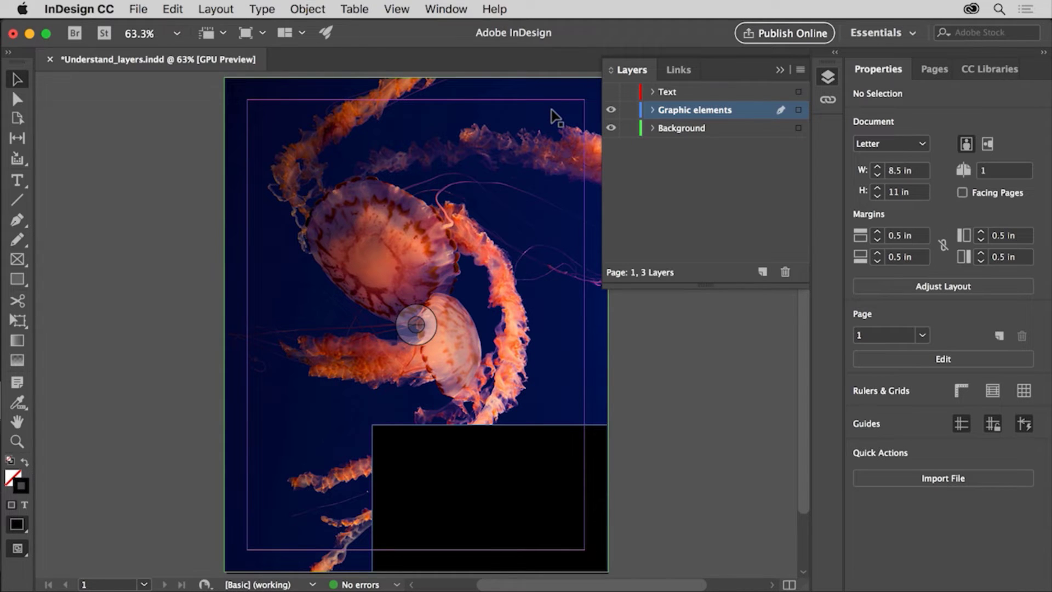
click(610, 92)
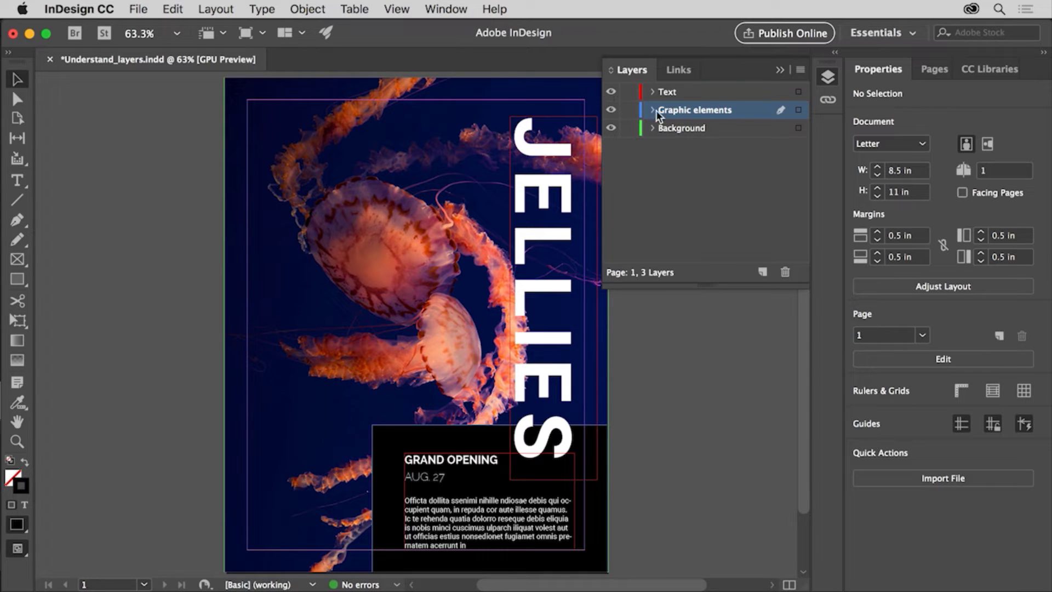
click(798, 111)
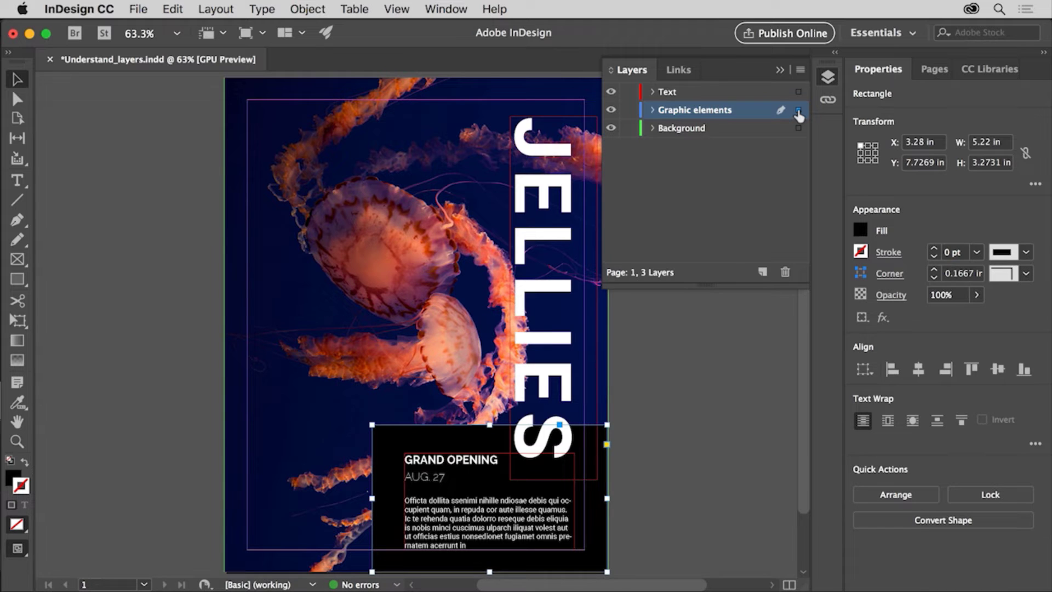
click(652, 111)
click(652, 112)
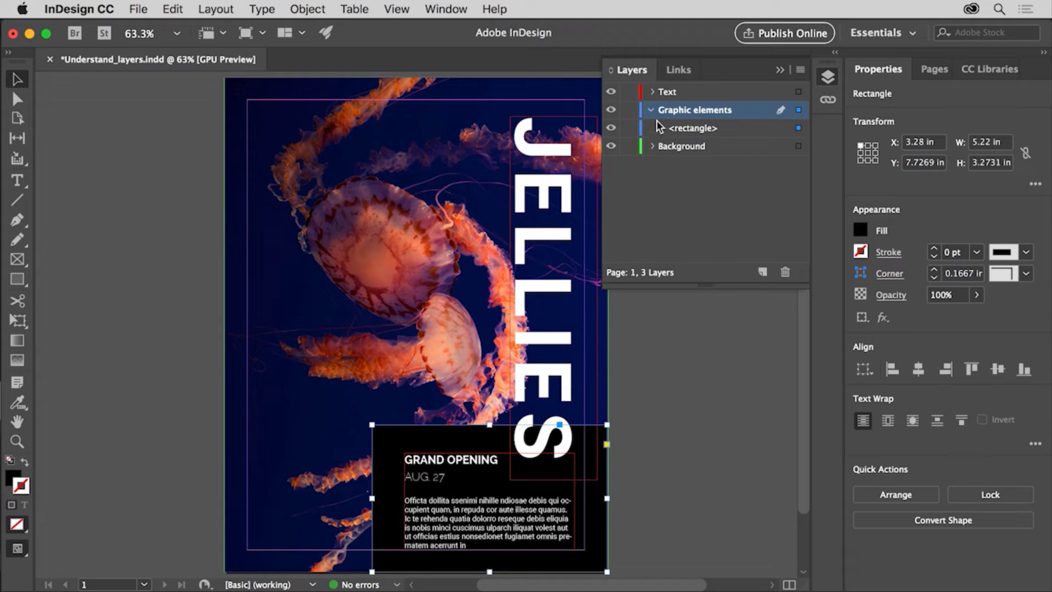
click(652, 110)
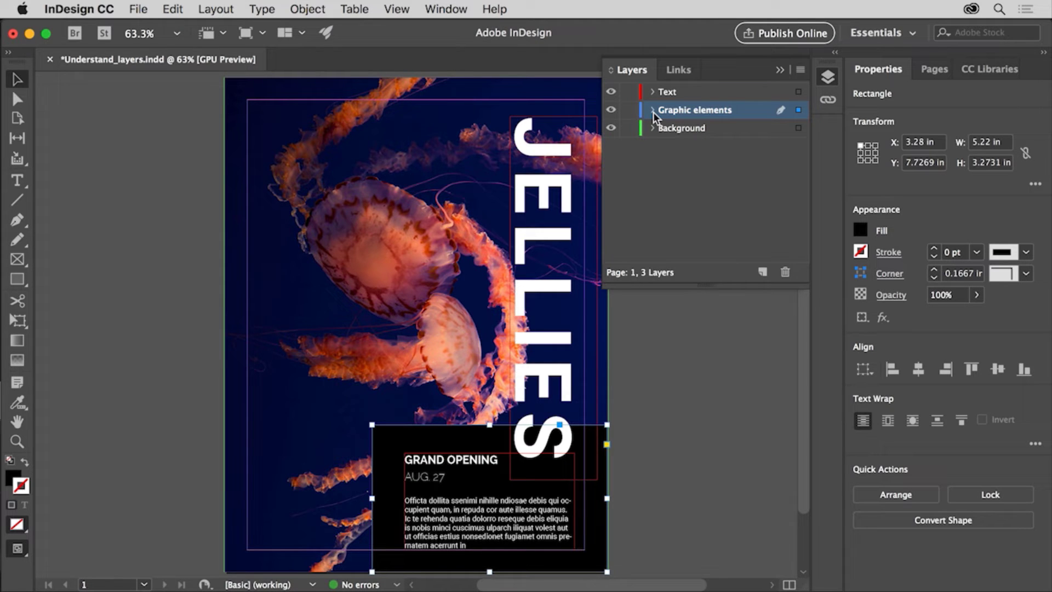
click(626, 310)
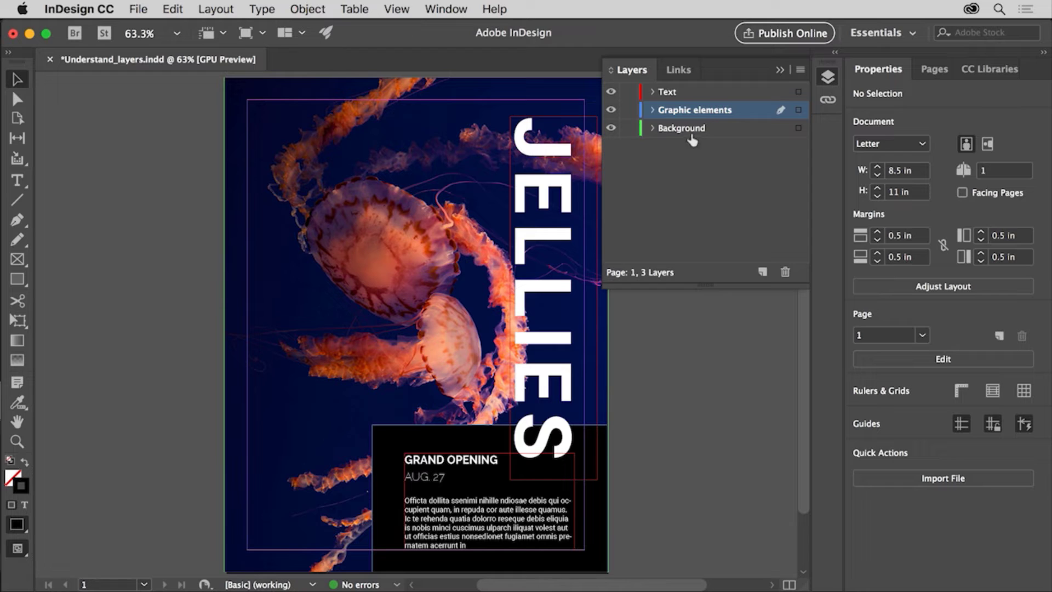
Drag the Text layer below Graphic elements so the black box hides the GRAND OPENING copy
drag(721, 91, 724, 122)
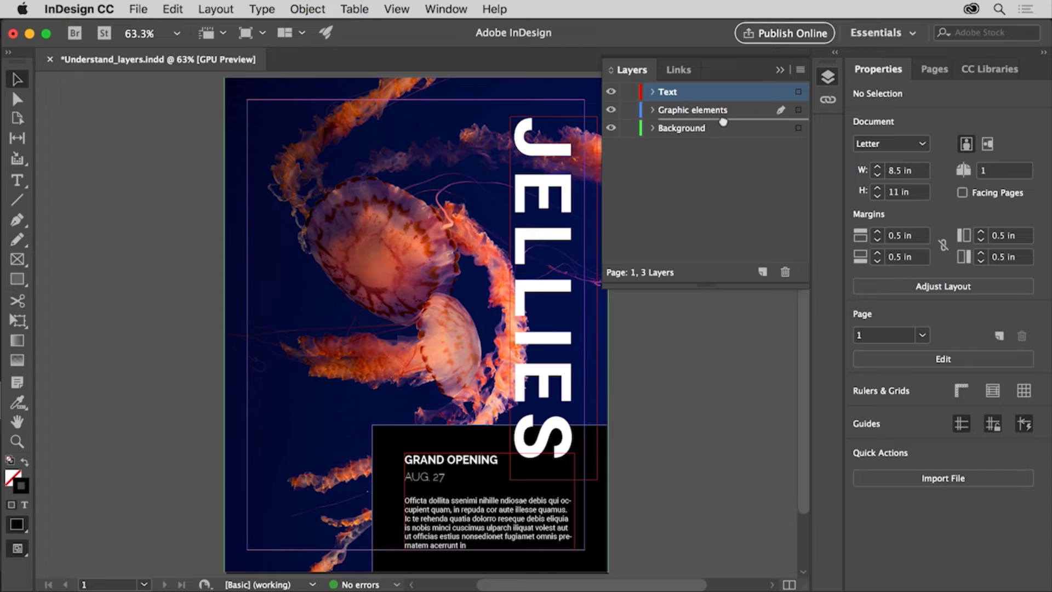
drag(724, 122, 724, 119)
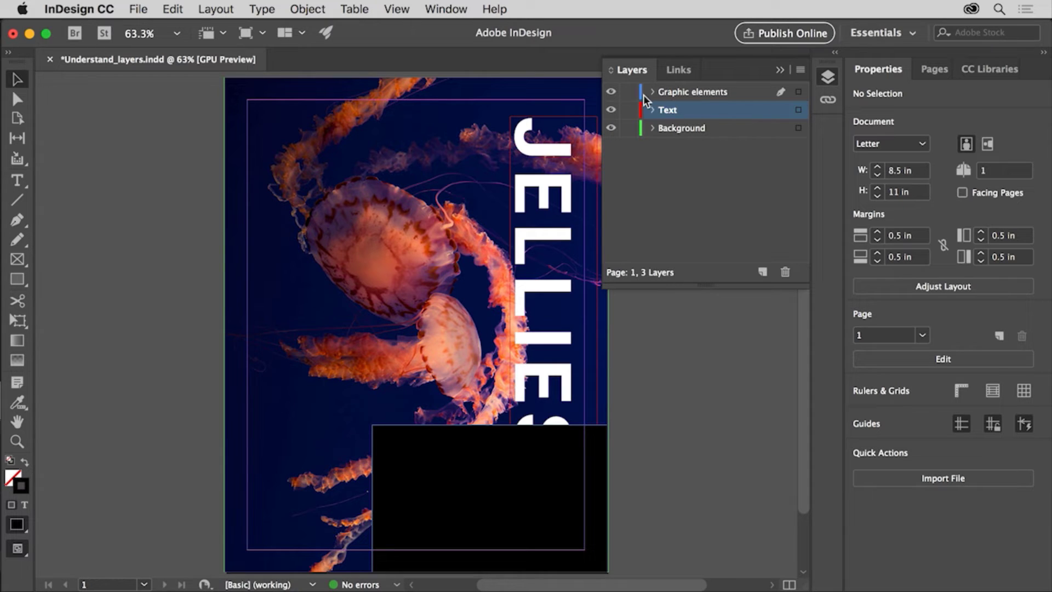
Toggle Graphic elements visibility off and on, then drag the Text layer above it
click(612, 92)
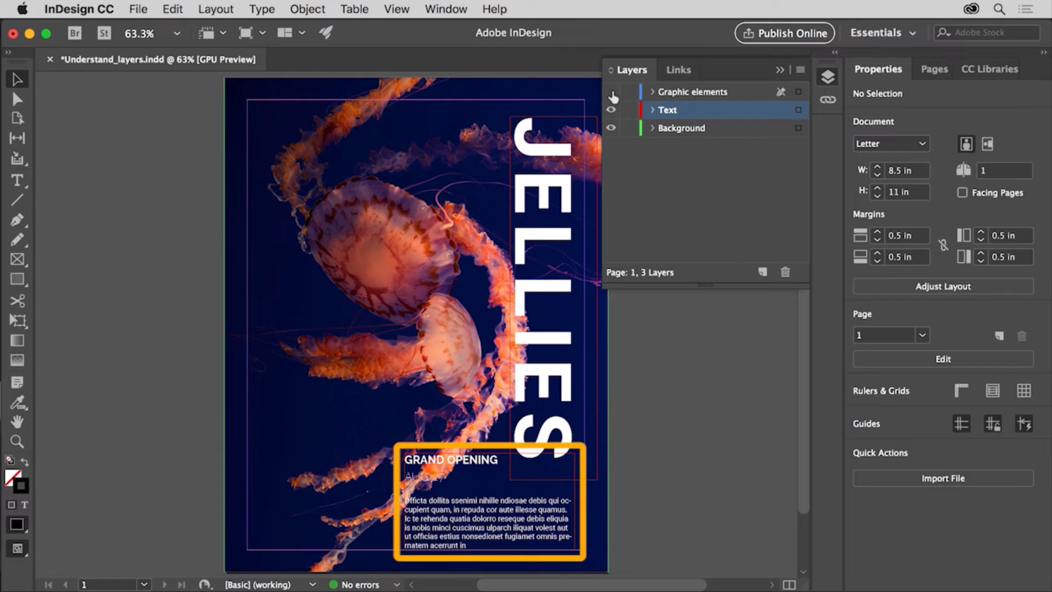
click(612, 93)
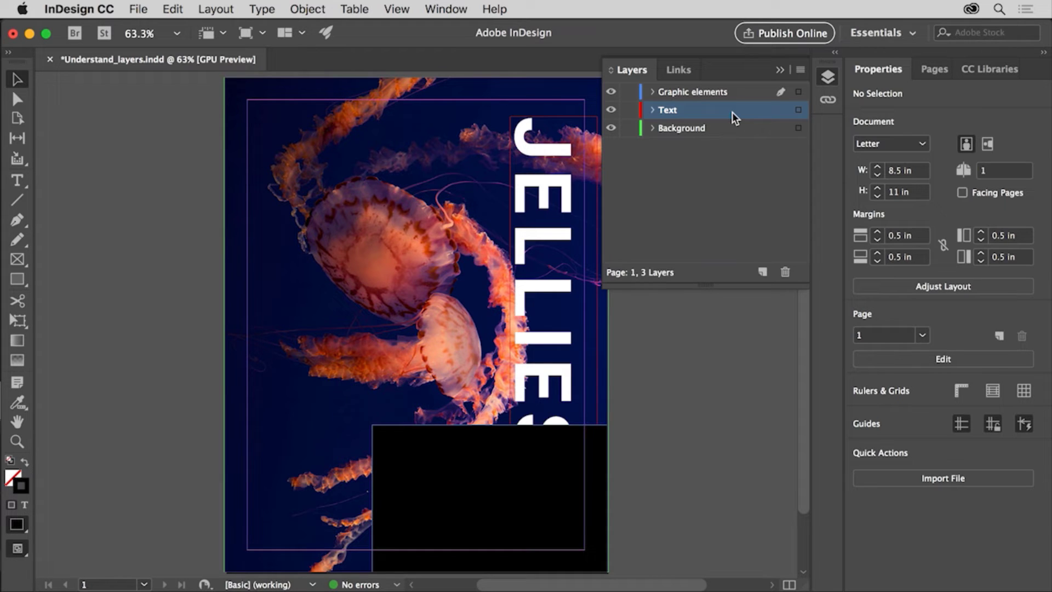
drag(732, 112, 747, 88)
drag(748, 87, 748, 84)
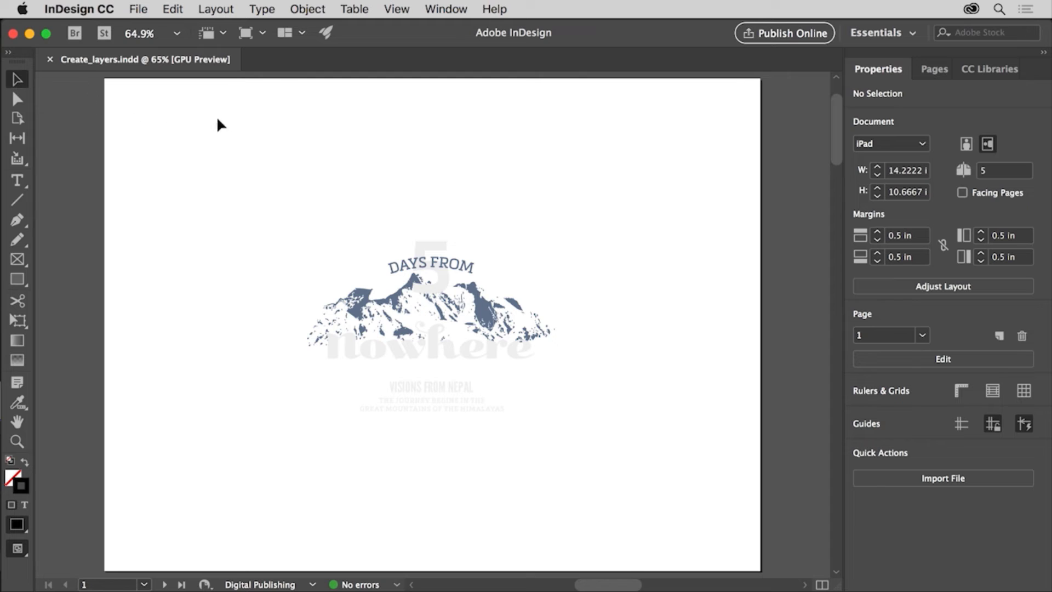
Open the Layers panel via Window > Layers, revealing the single Layer 1
click(454, 14)
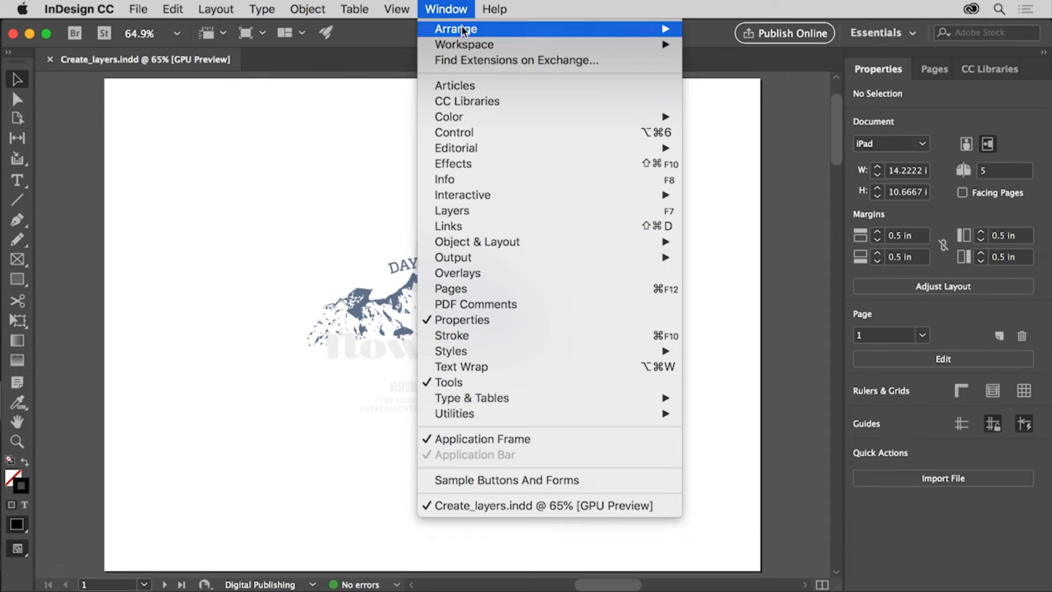
click(512, 211)
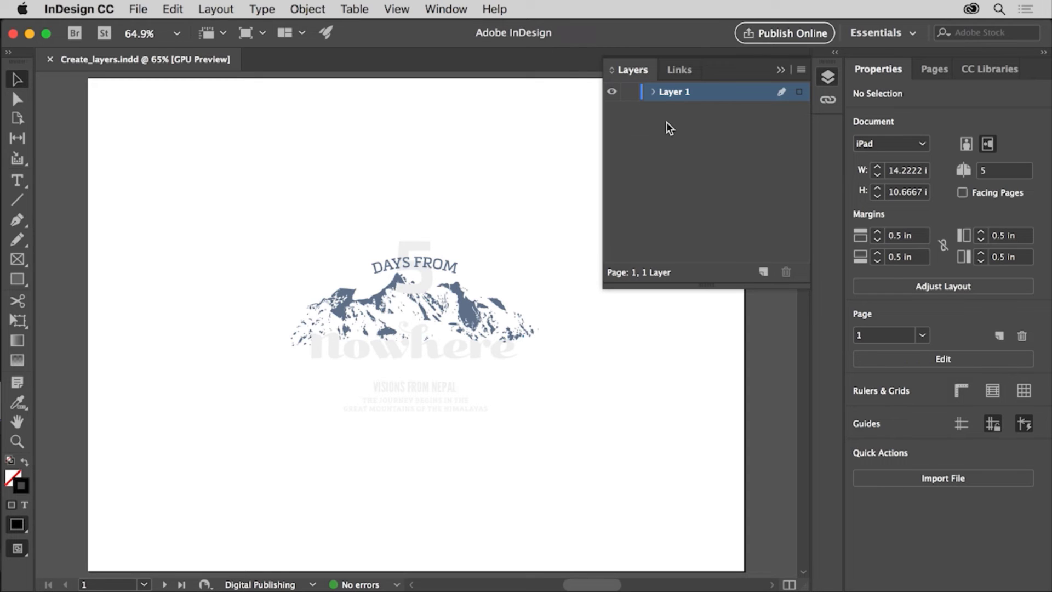
Rename Layer 1 to 'Text' in Layer Options, then add a new Layer 2 above it
double_click(676, 93)
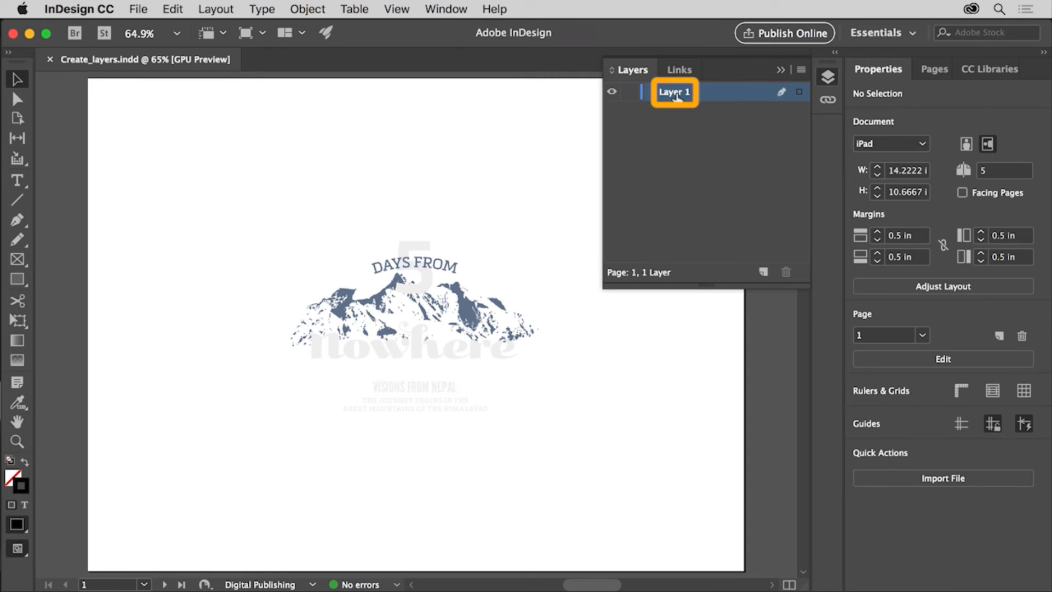
double_click(677, 96)
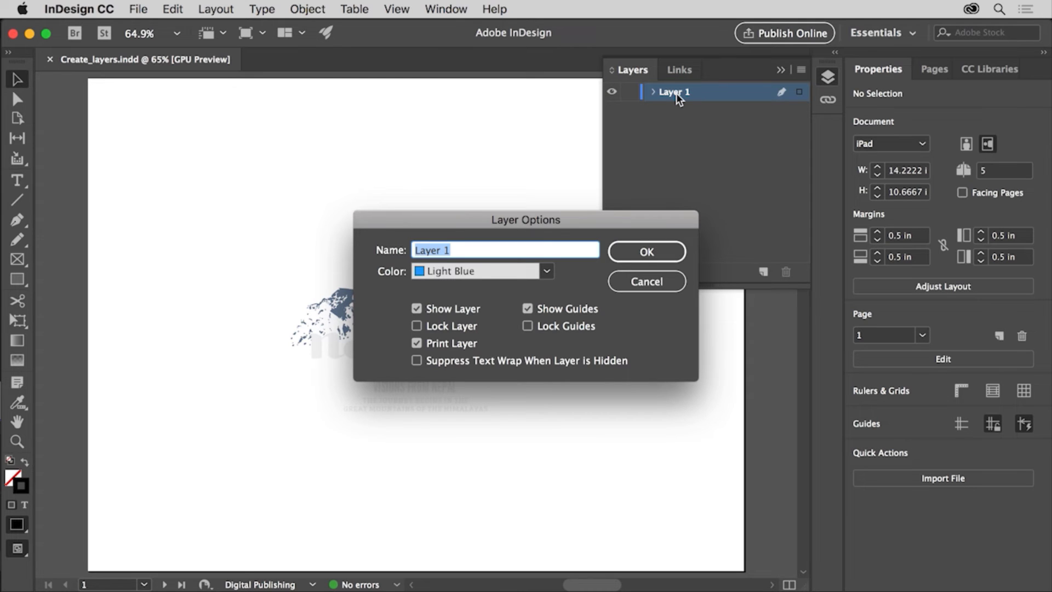
text(Text)
click(617, 257)
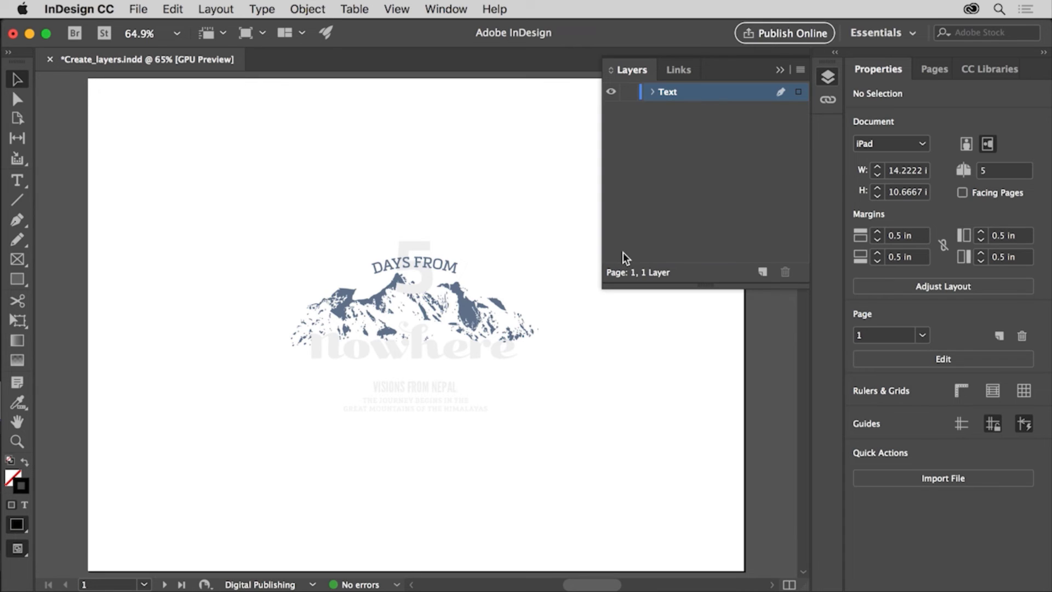
click(762, 272)
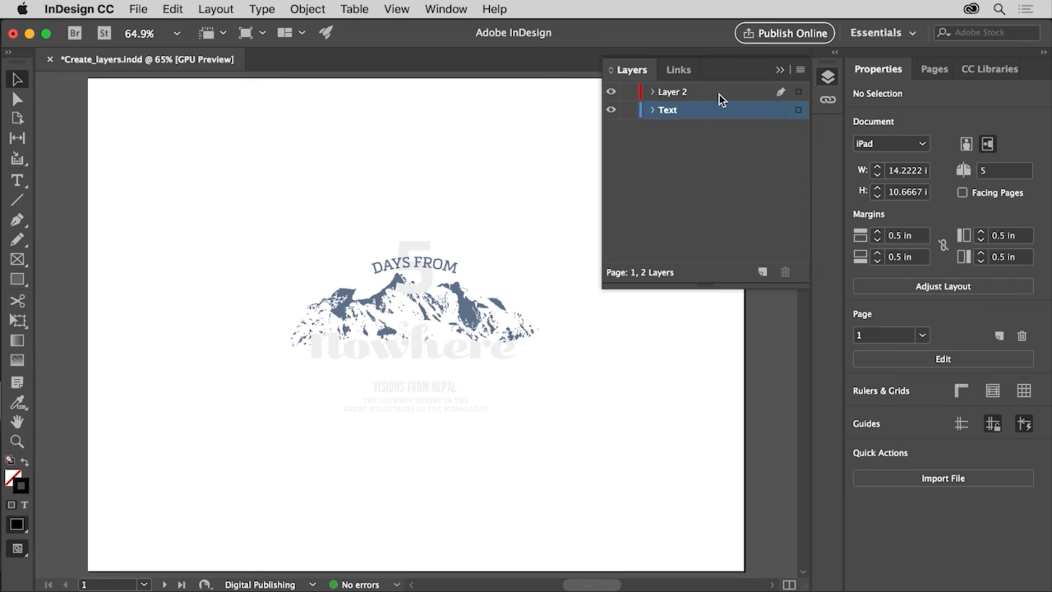
Rename Layer 2 to 'Background' in Layer Options
double_click(680, 94)
text(Background)
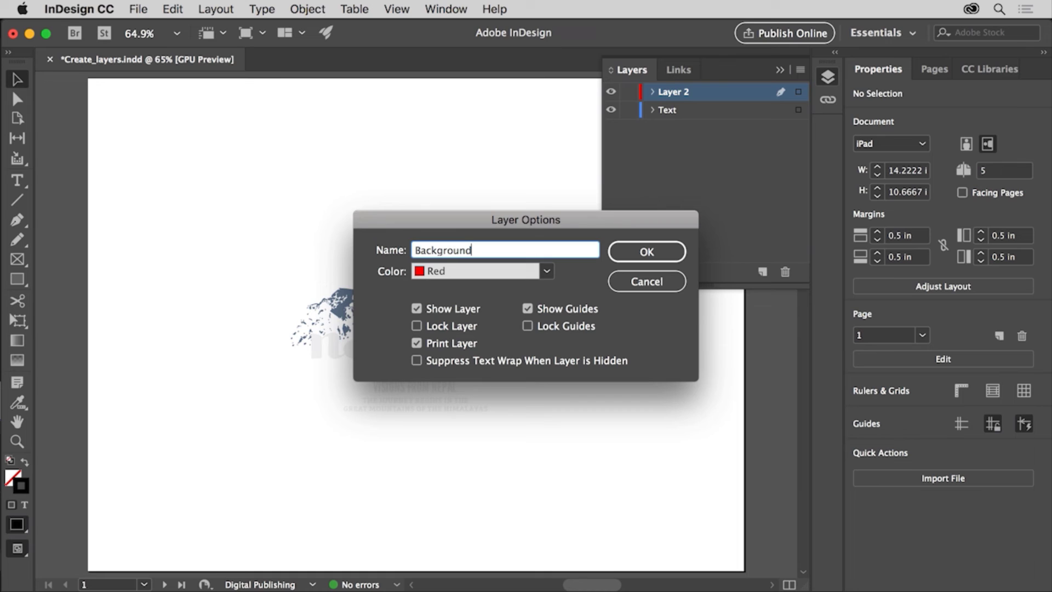
click(656, 249)
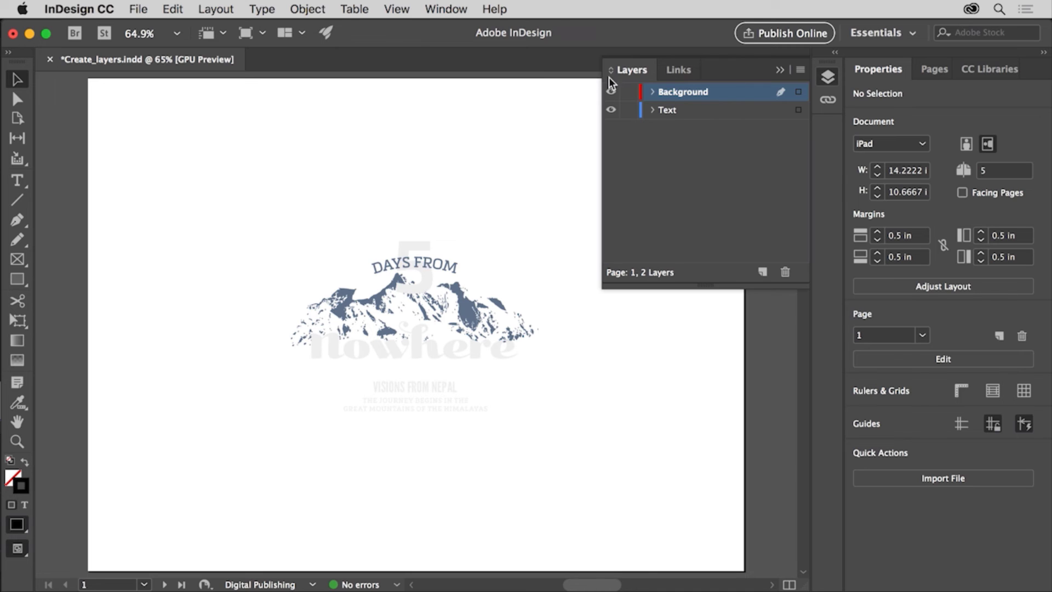
Zoom out to 50% and place Links/background.jpg so the sky photo fills the page
click(399, 13)
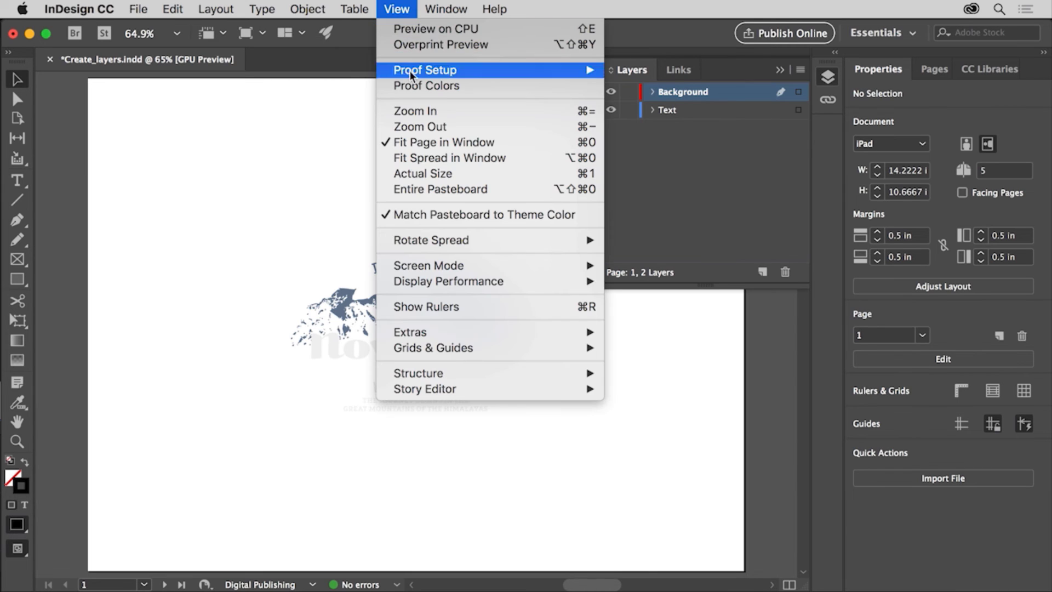
click(451, 128)
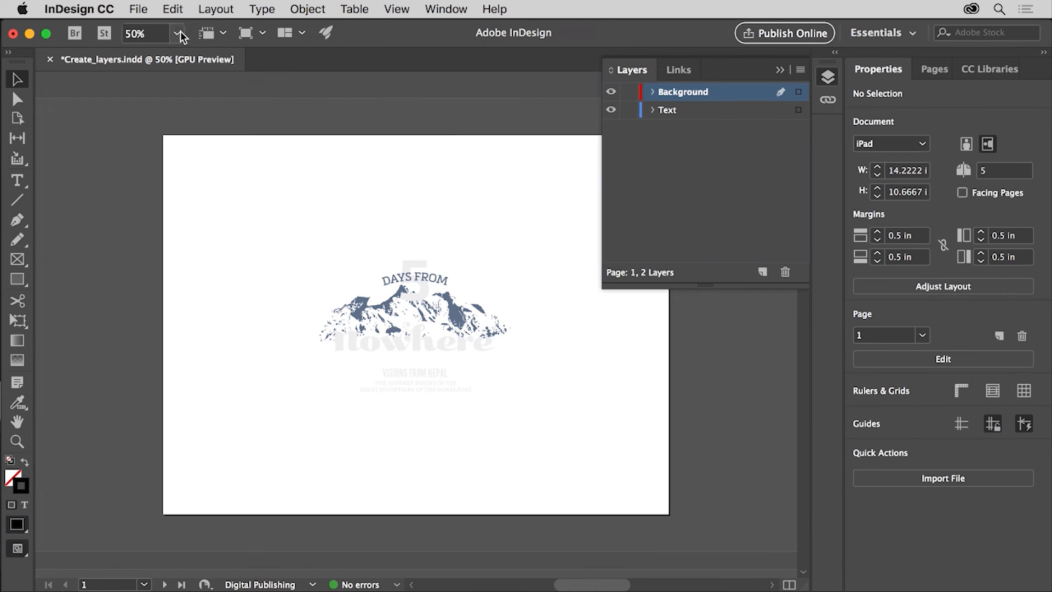
click(138, 10)
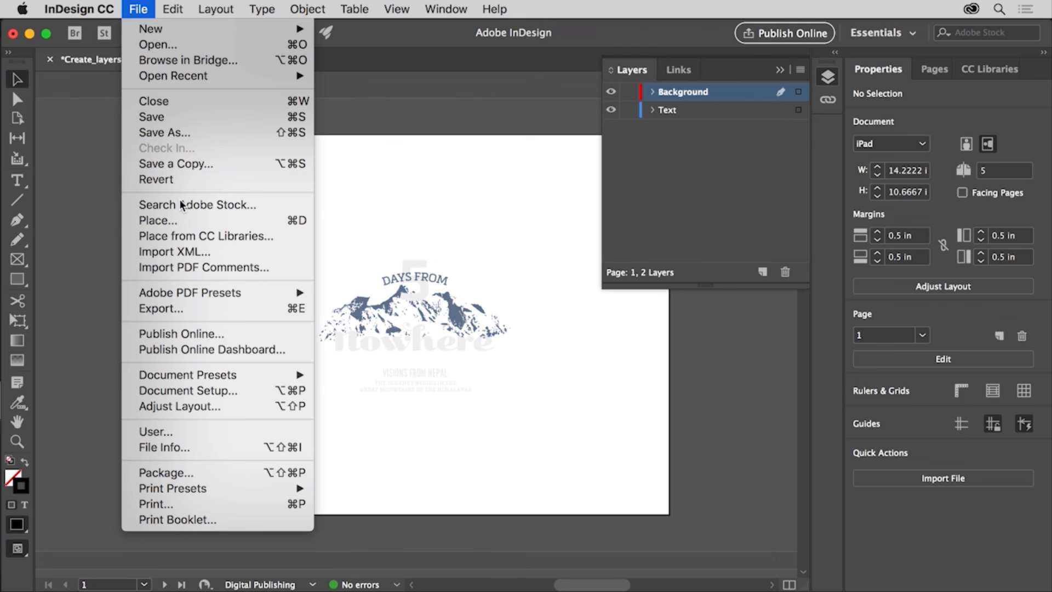
click(184, 221)
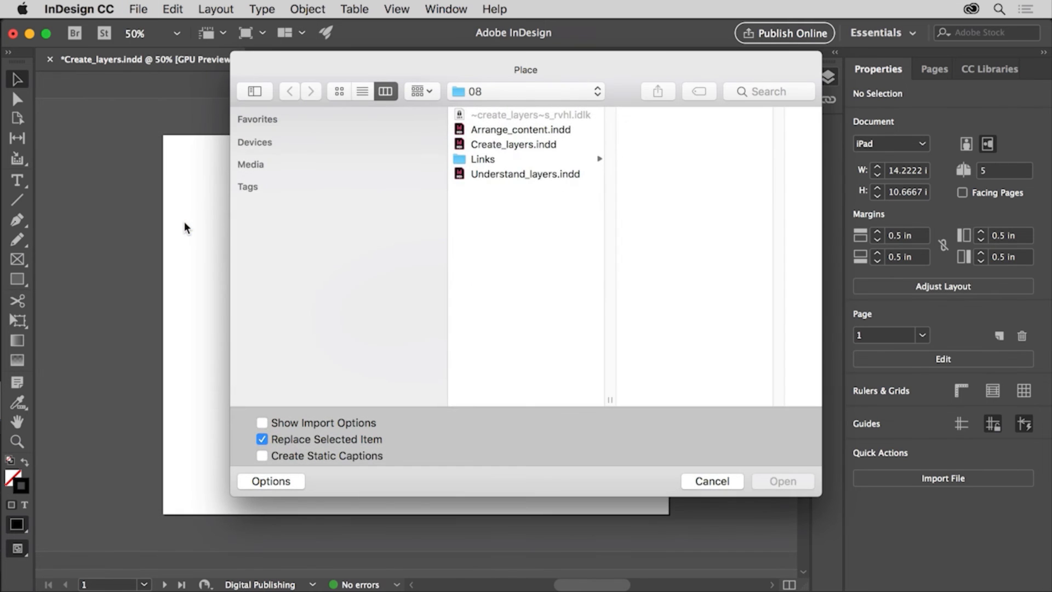
click(492, 159)
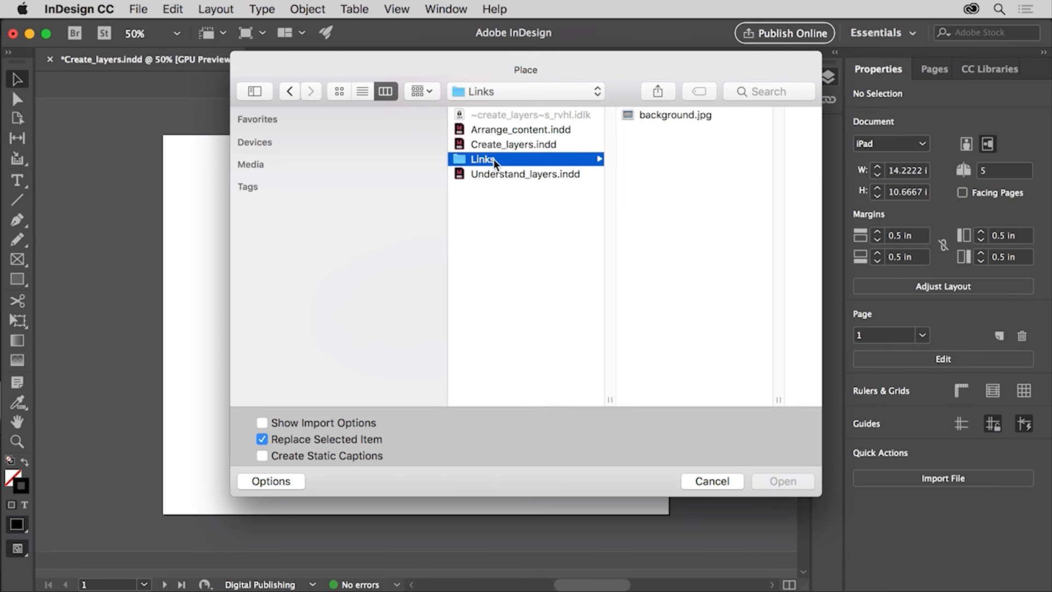
click(662, 117)
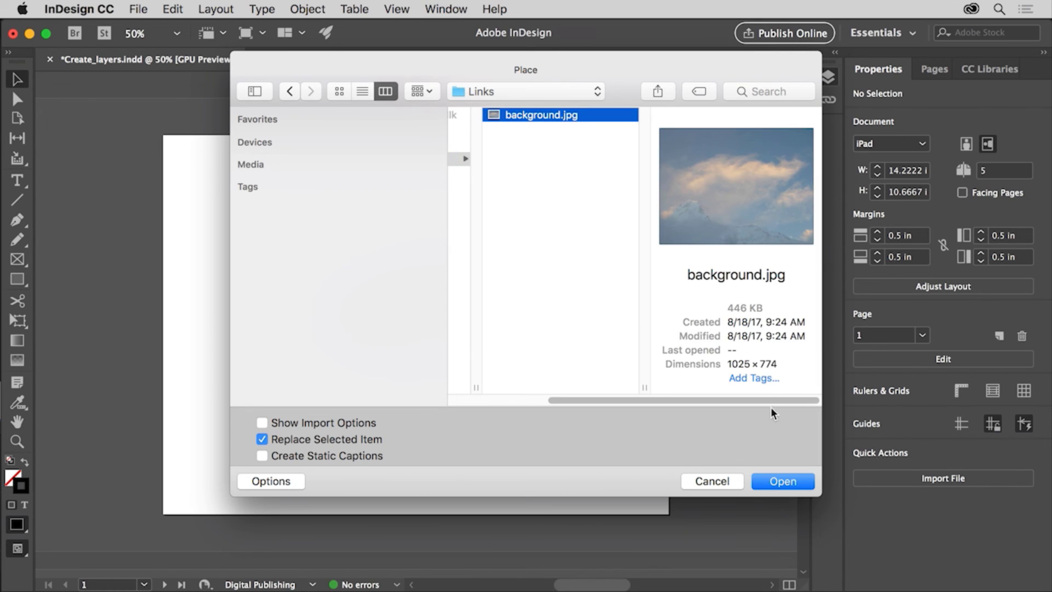
click(772, 481)
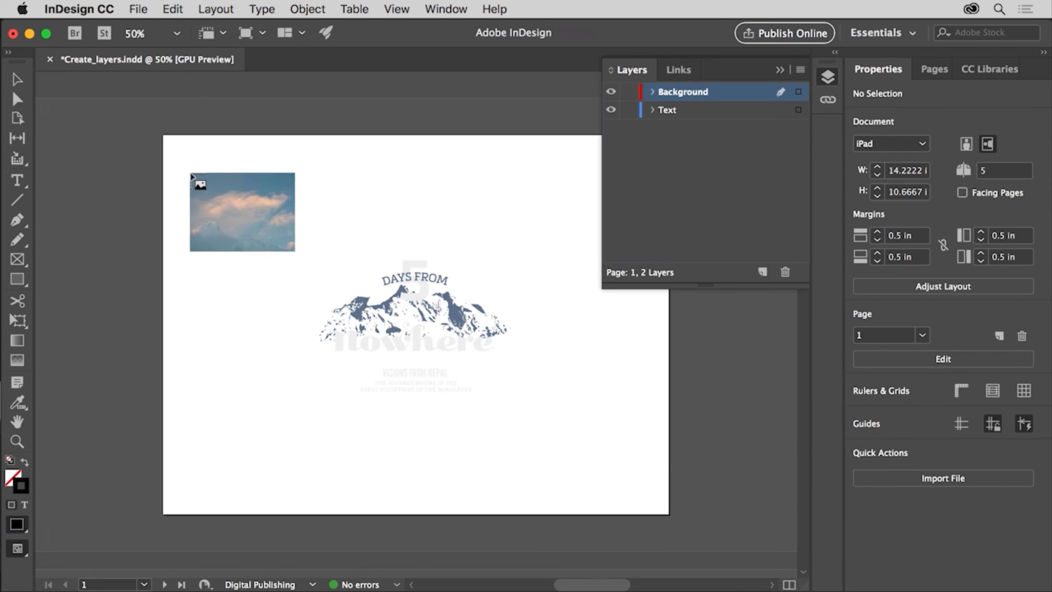
click(166, 138)
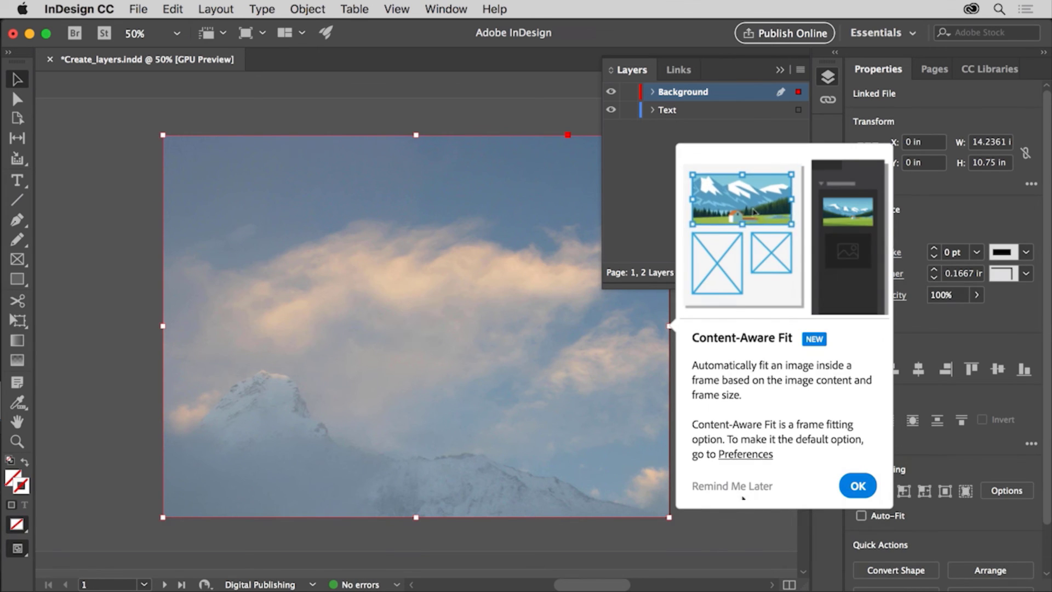
Dismiss the Content-Aware Fit popup and drag the Background layer below the Text layer
click(857, 487)
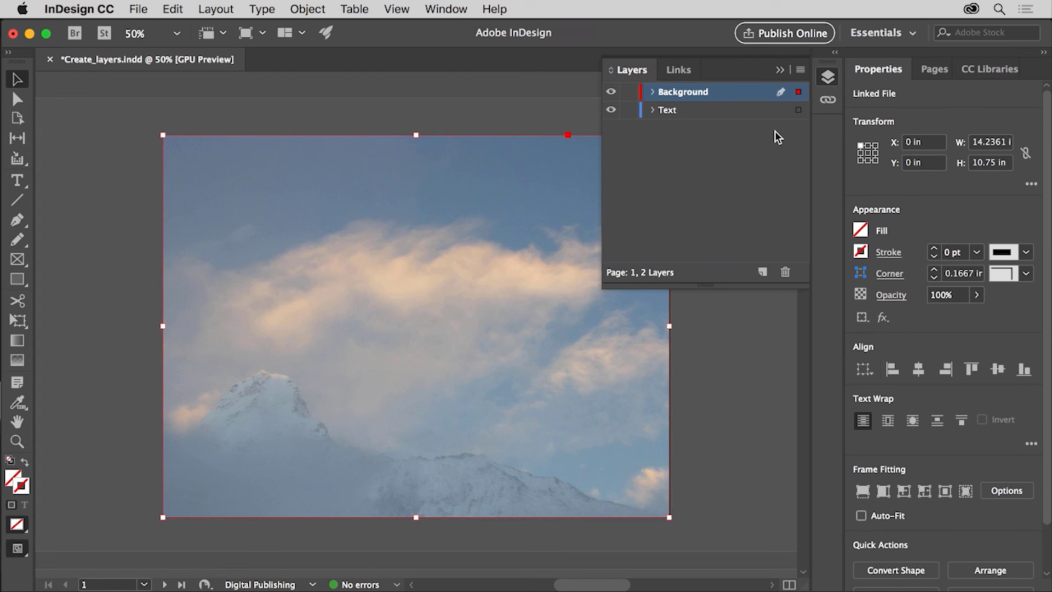
drag(749, 91, 753, 119)
drag(753, 119, 753, 116)
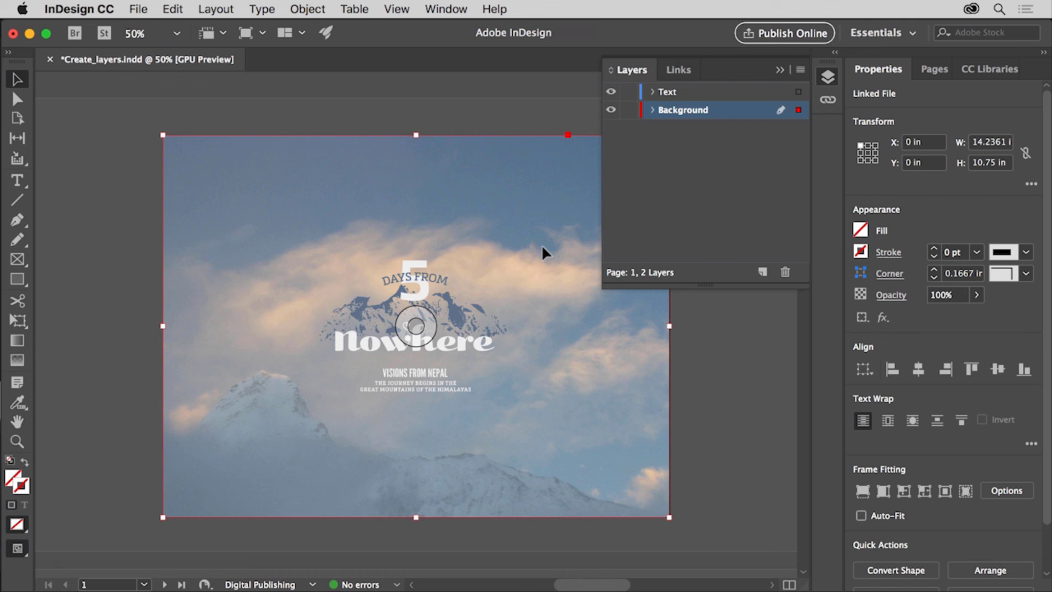
Deselect the sky photo, lock the Background layer, and expand the Text layer's object list
click(683, 349)
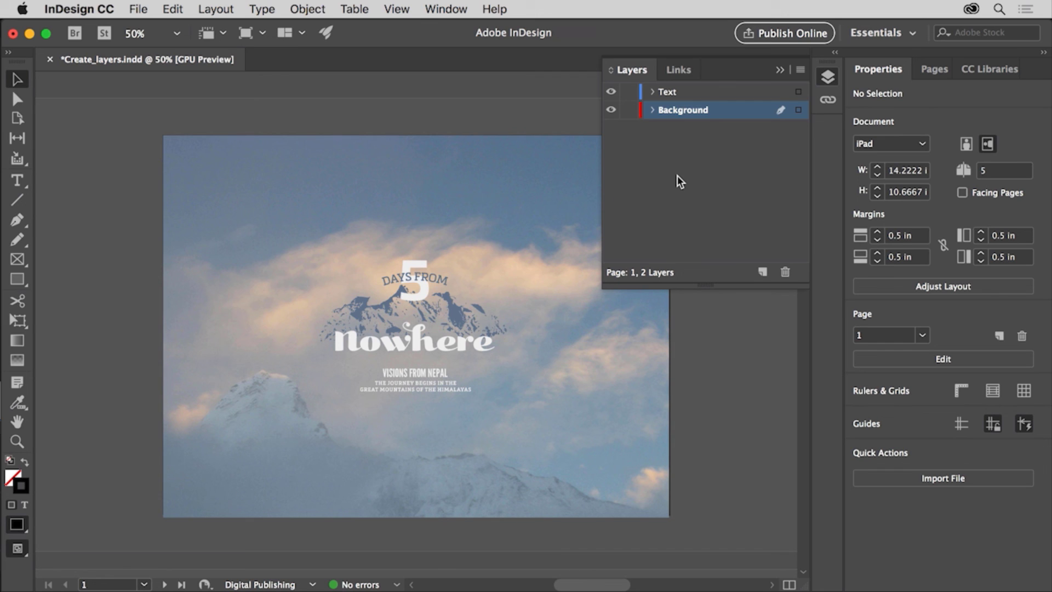
click(630, 111)
click(652, 93)
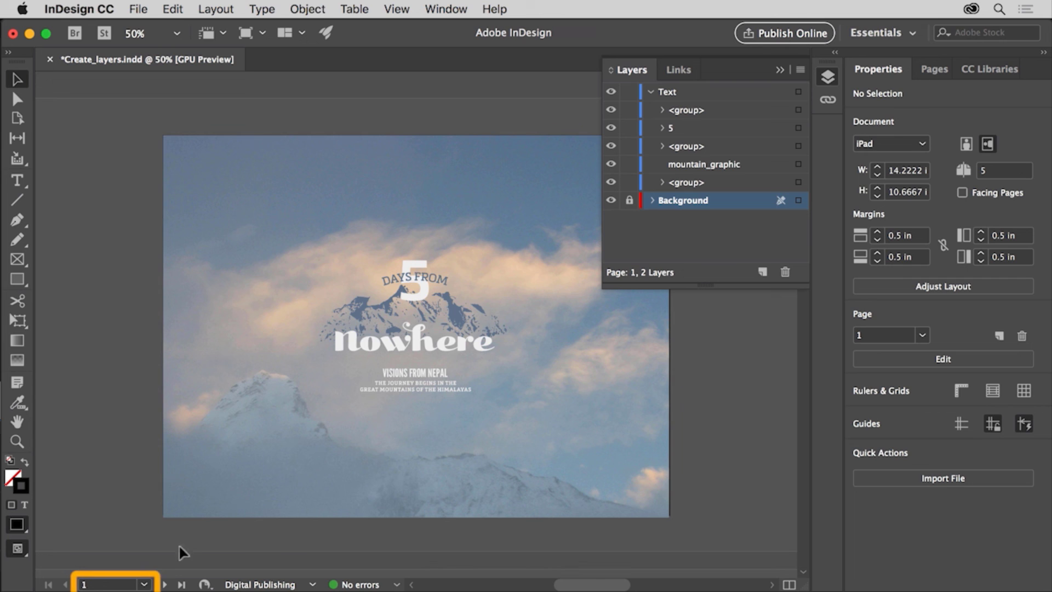
Jump to page 5 using the status-bar page-number list
click(146, 584)
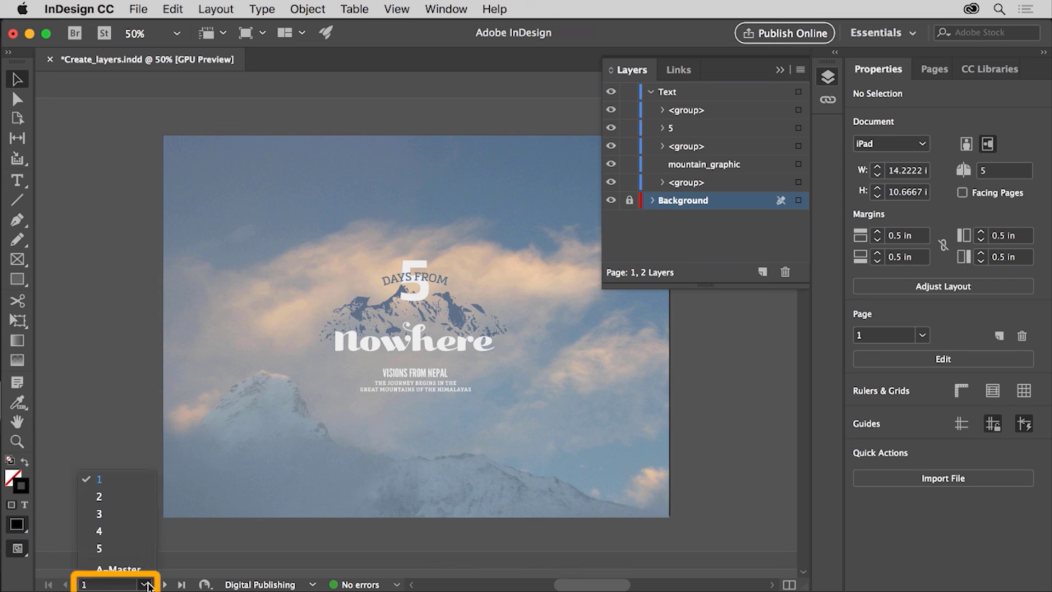
click(143, 548)
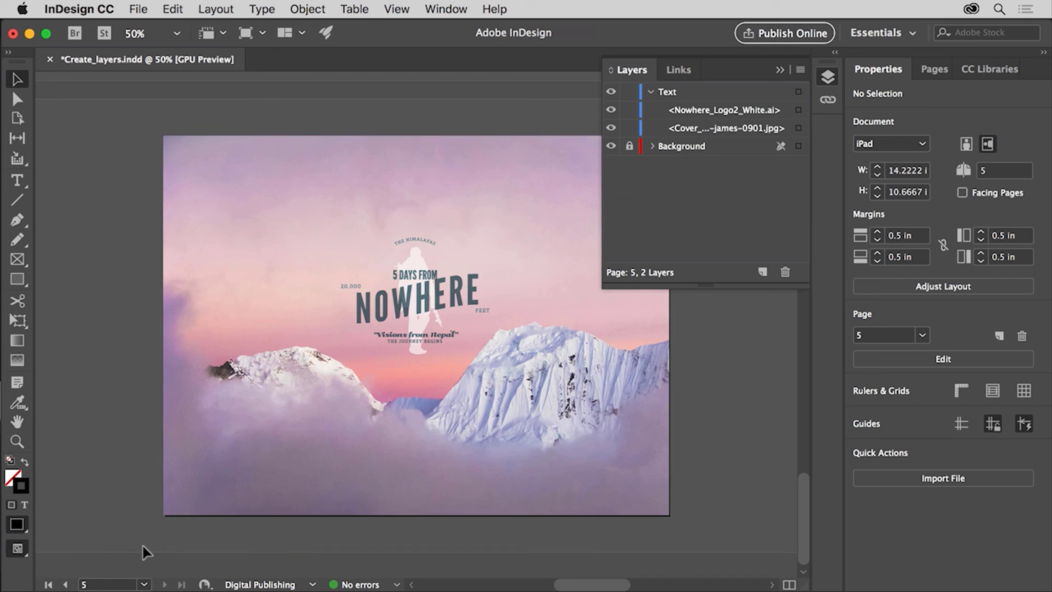